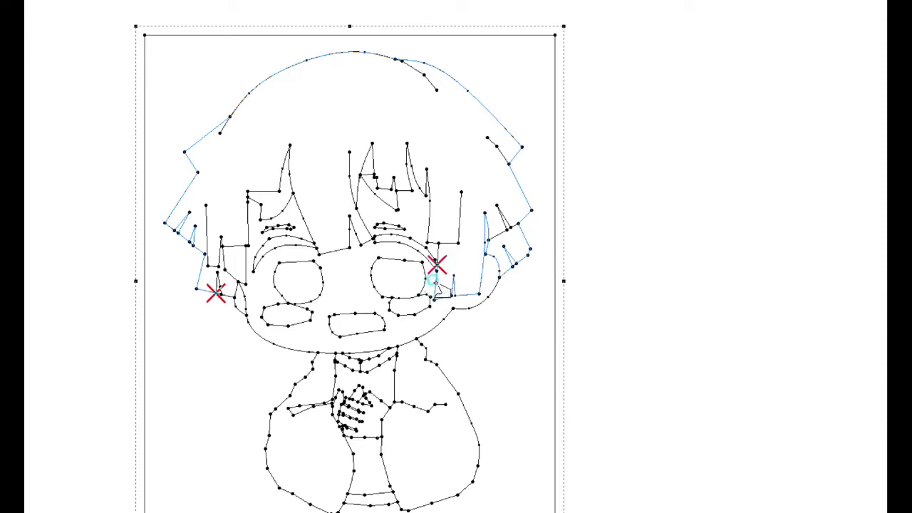
Shift the path's start point along the hair and confirm separating the hair outline
left_click(404, 178)
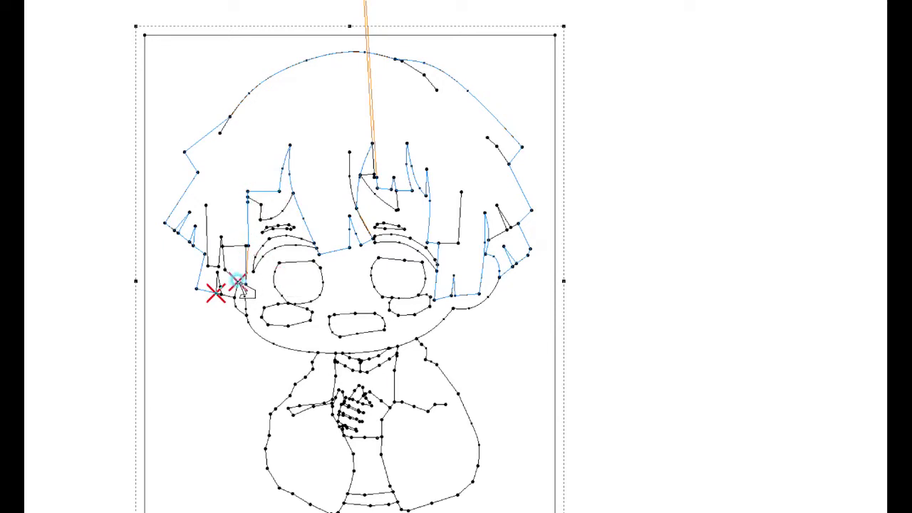
left_click(389, 260)
left_click(428, 191)
Drag the separated hair outline away to the right of the character
left_click_drag(440, 157, 700, 169)
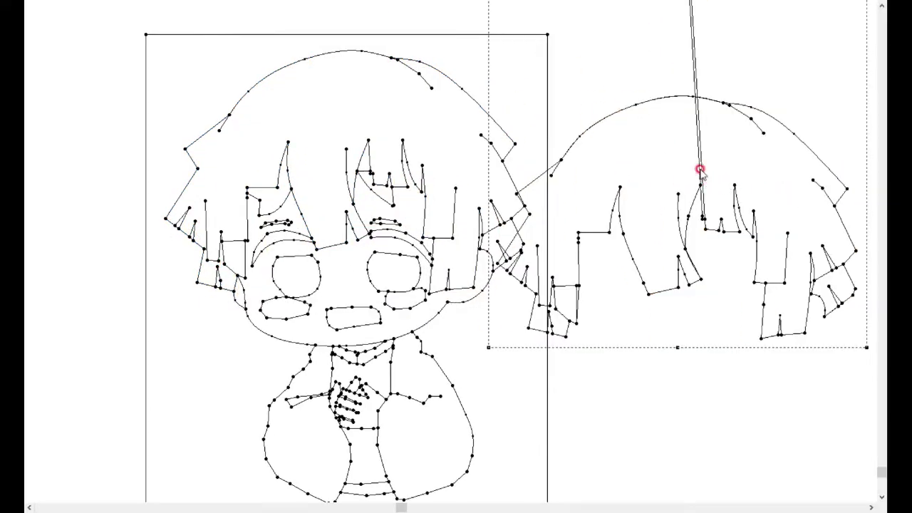
scroll(450, 253, "down", 2, "ctrl")
scroll(450, 252, "down", 1, "ctrl")
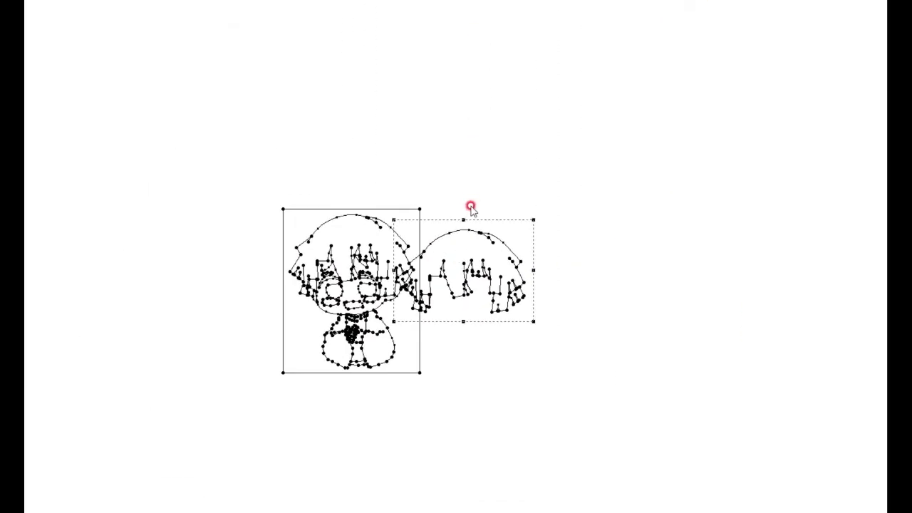
scroll(460, 240, "up", 2, "ctrl")
left_click_drag(437, 262, 478, 244)
scroll(456, 249, "up", 2, "ctrl")
scroll(456, 242, "up", 1, "ctrl")
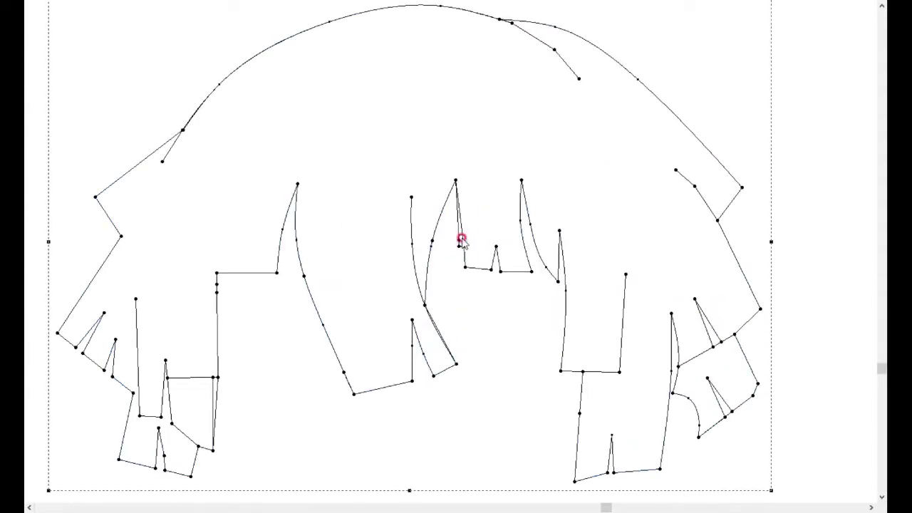
scroll(534, 204, "down", 2, "ctrl")
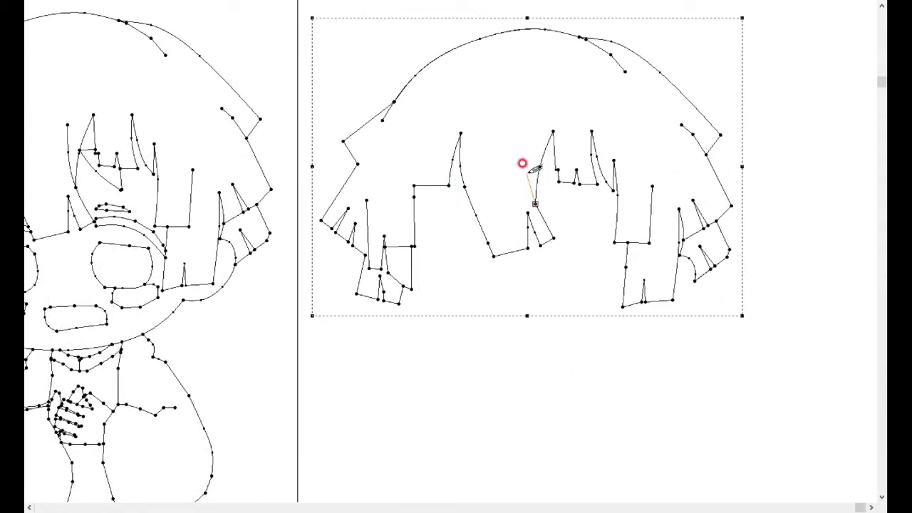
scroll(519, 126, "down", 2, "ctrl")
Apply the context-menu action to the hair points and begin marking the face outline at the chin
right_click(405, 180)
left_click(433, 240)
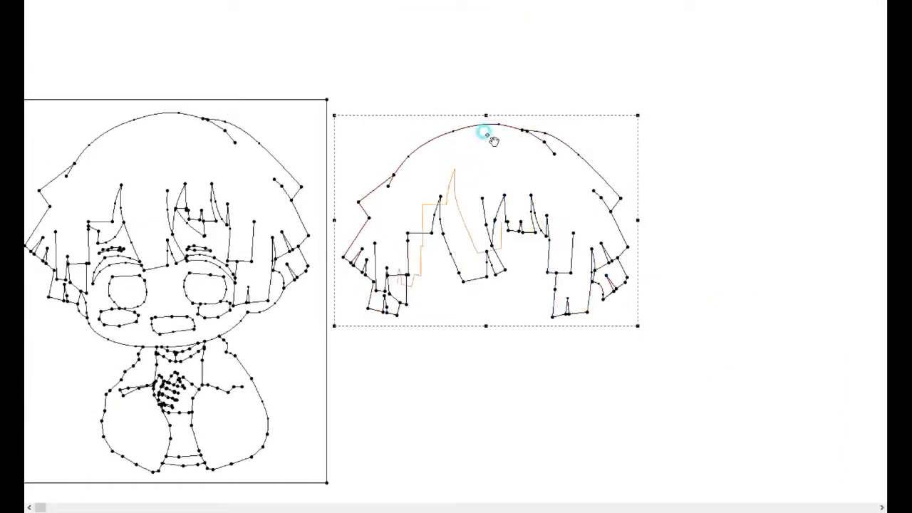
scroll(455, 243, "up", 1, "ctrl")
scroll(452, 246, "up", 1, "ctrl")
left_click(468, 249)
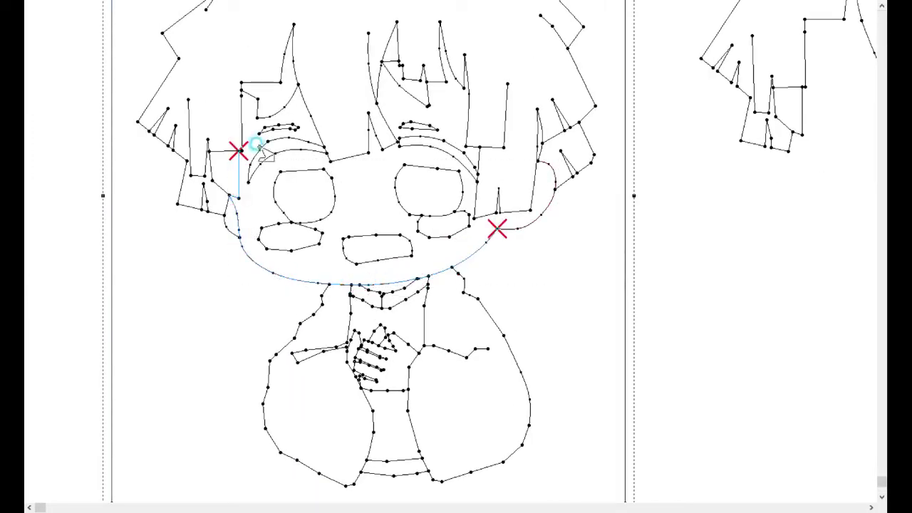
Trace the face outline and accept the save-changes prompt for the face shape
scroll(235, 175, "up", 2, "ctrl")
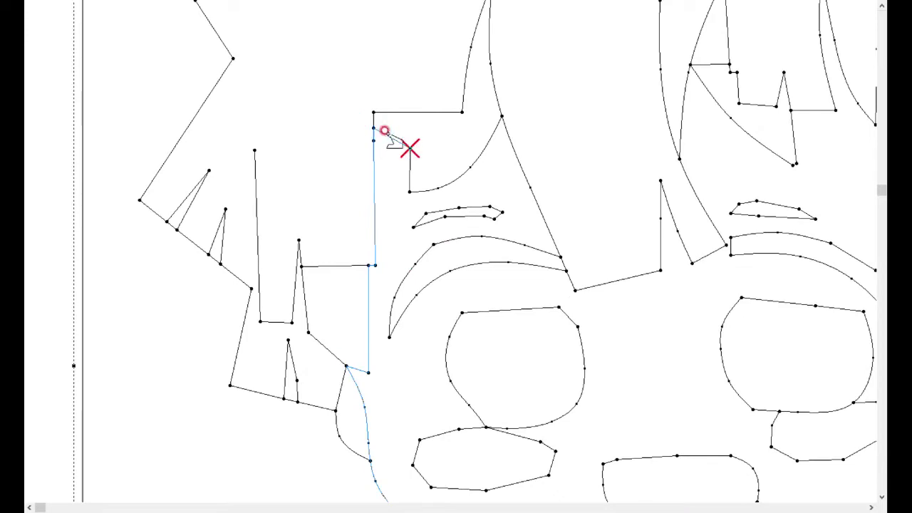
scroll(462, 194, "down", 3, "ctrl")
scroll(207, 234, "up", 2, "ctrl")
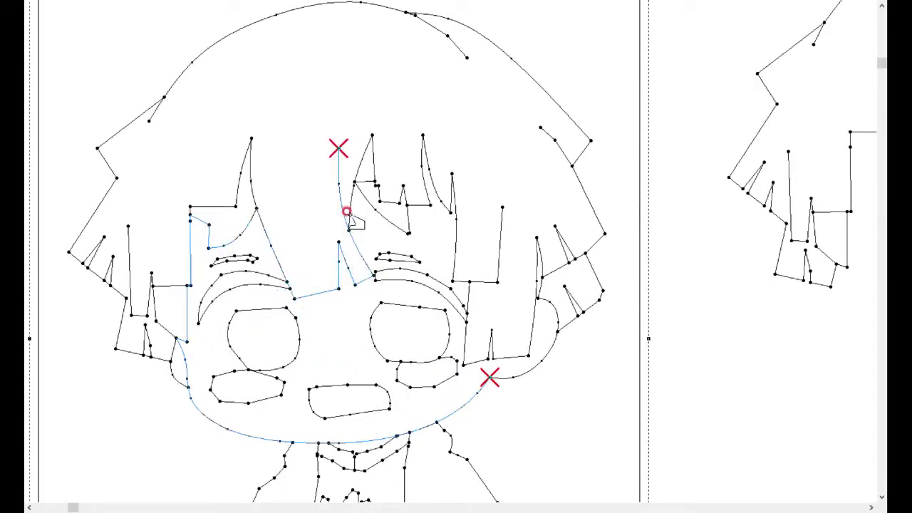
scroll(385, 225, "down", 1, "ctrl")
scroll(283, 230, "up", 1, "ctrl")
scroll(427, 223, "up", 2, "ctrl")
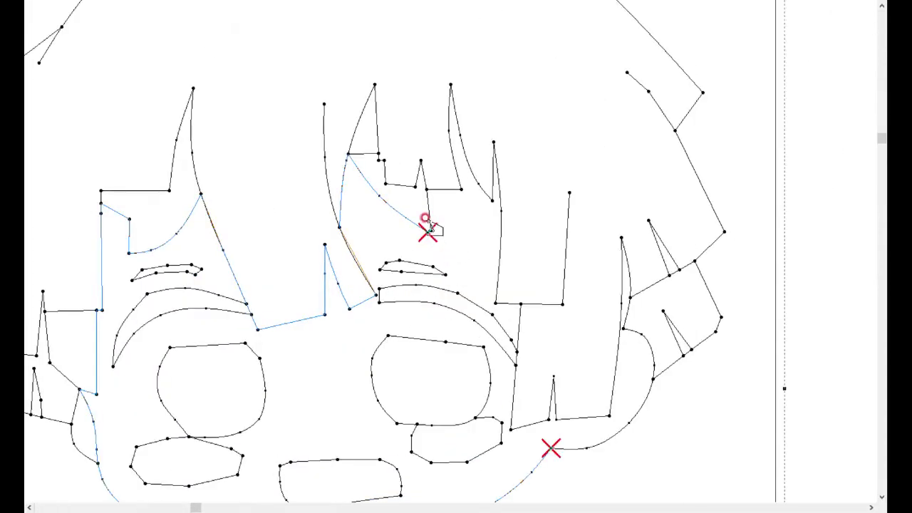
scroll(445, 250, "up", 2, "ctrl")
scroll(499, 131, "down", 3, "ctrl")
scroll(392, 206, "up", 1, "ctrl")
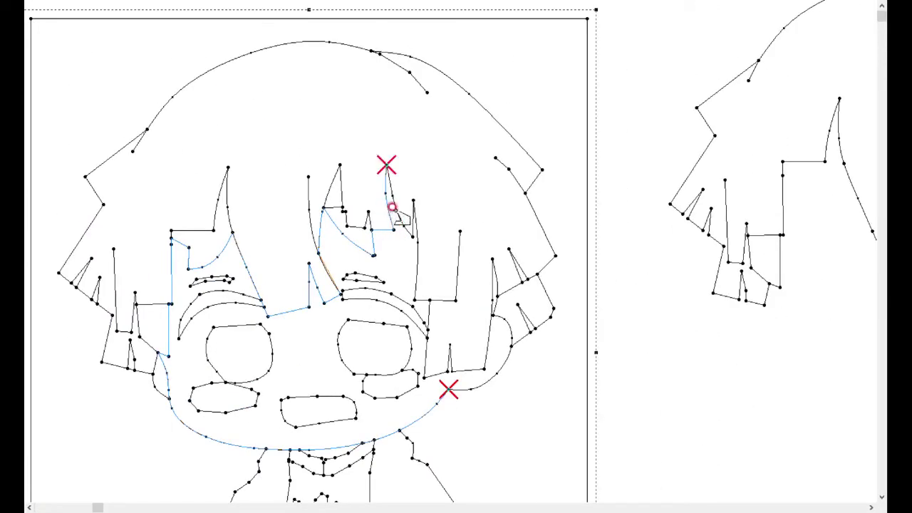
scroll(423, 299, "down", 2, "ctrl")
scroll(443, 254, "up", 1, "ctrl")
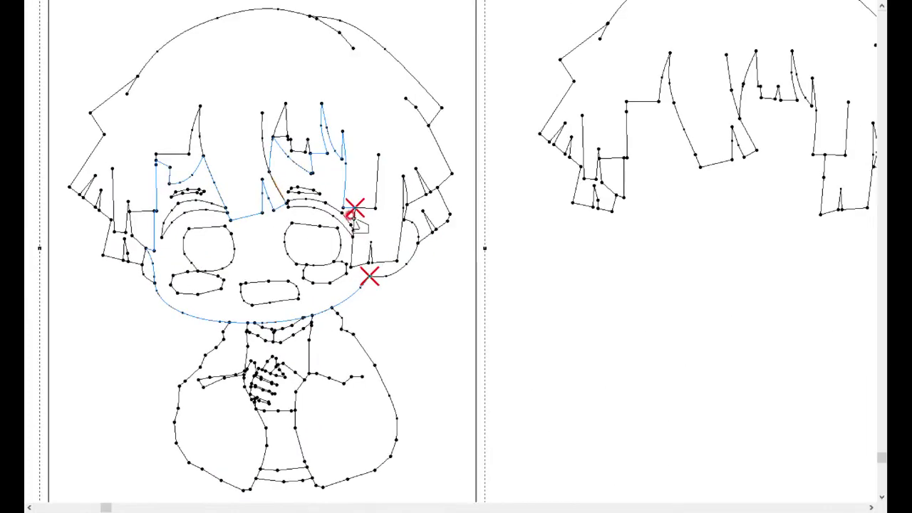
scroll(366, 263, "up", 2, "ctrl")
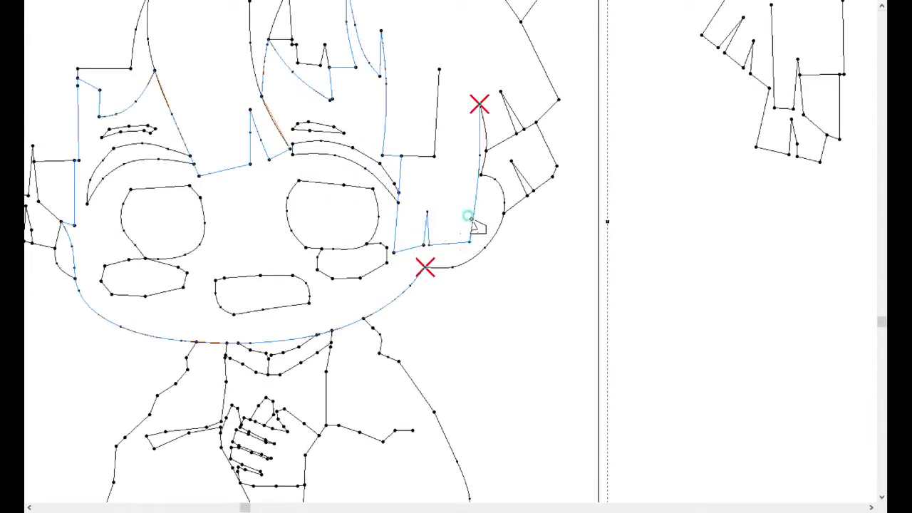
left_click(473, 258)
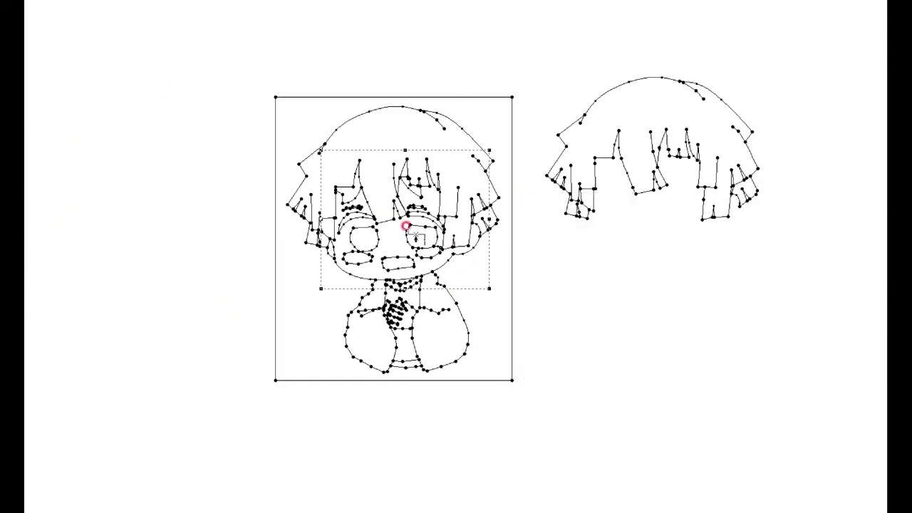
Place the face shape inside the separated hair and select the whole original drawing
left_click_drag(669, 248, 648, 290)
scroll(643, 247, "up", 2, "ctrl")
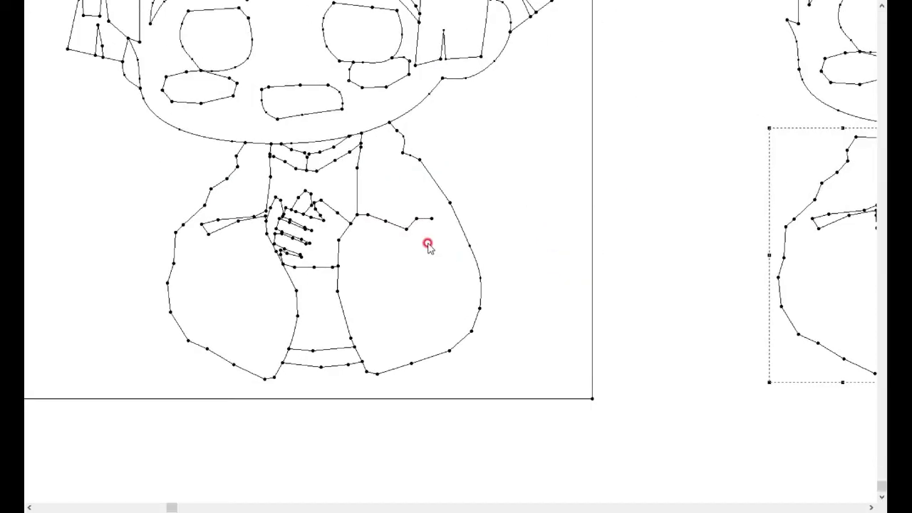
left_click(410, 314)
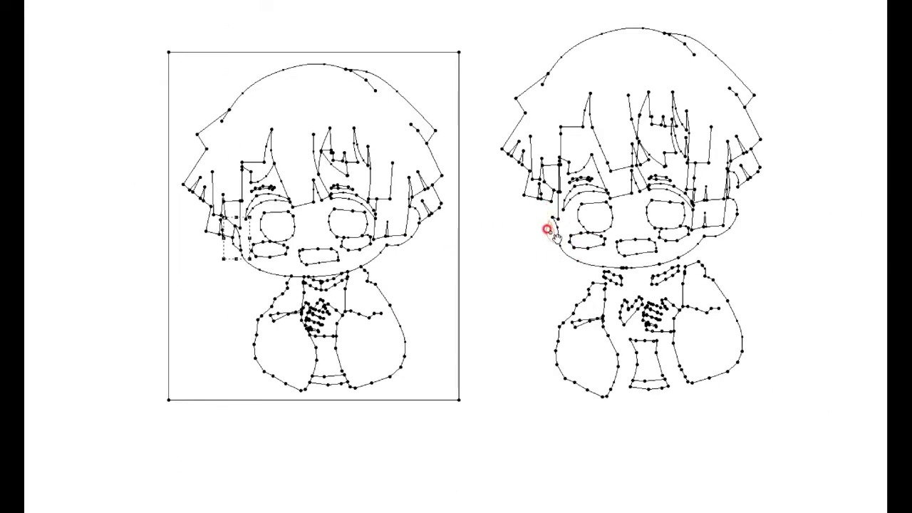
Select the right figure's head, chest, arm, hands and collar pieces in turn
left_click(587, 126)
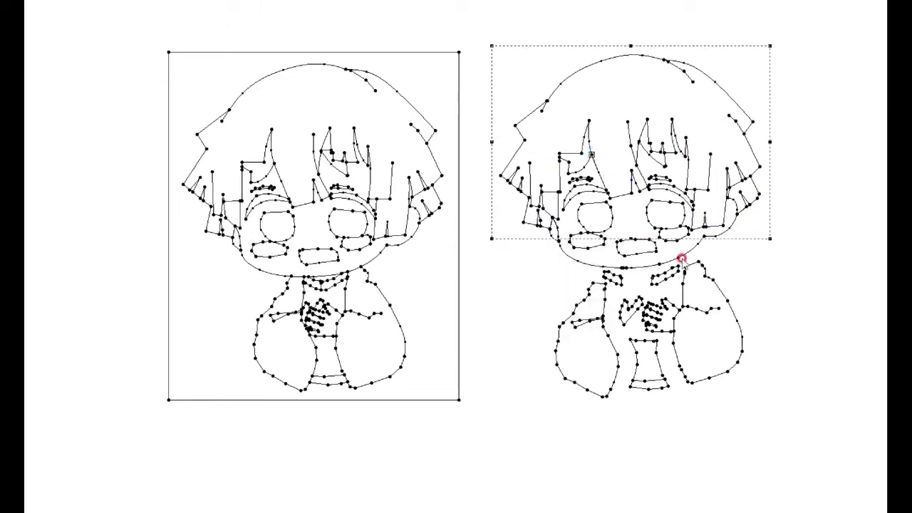
left_click(450, 245)
left_click(482, 238)
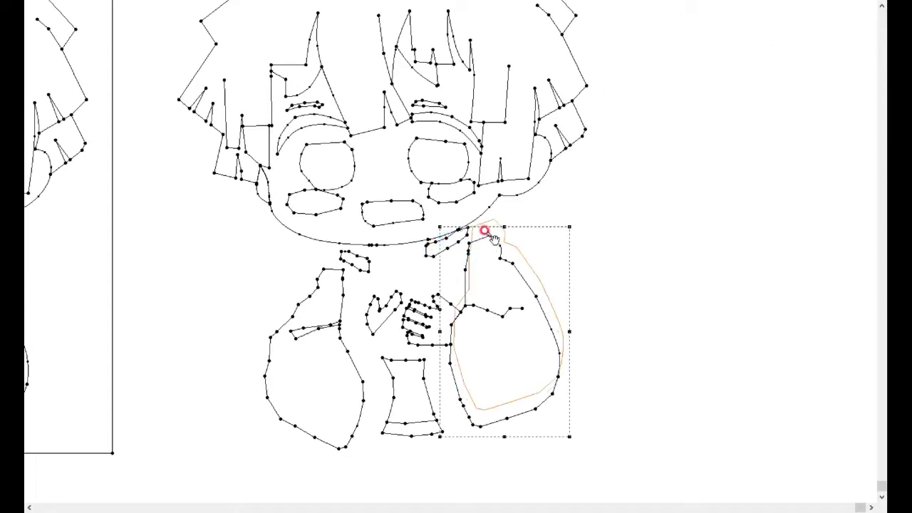
left_click(452, 305)
scroll(456, 285, "down", 2)
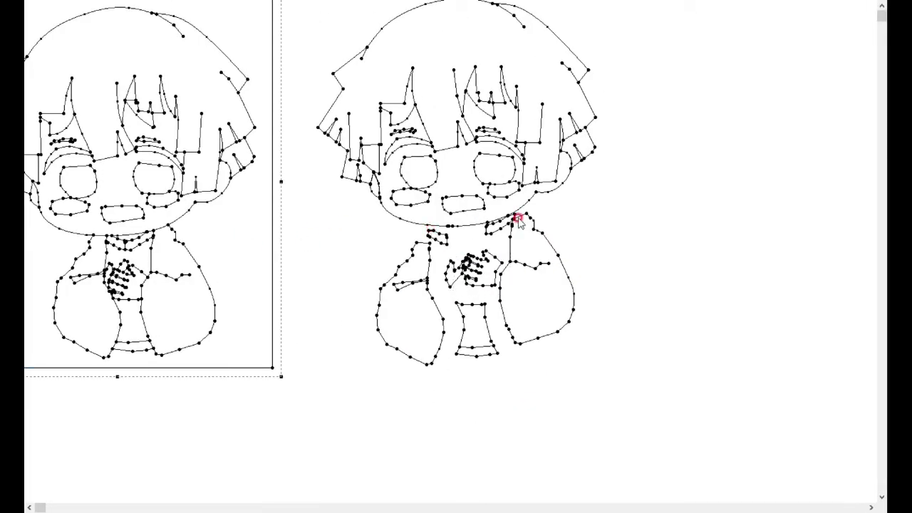
left_click(524, 218)
scroll(491, 232, "up", 2)
scroll(446, 250, "up", 2)
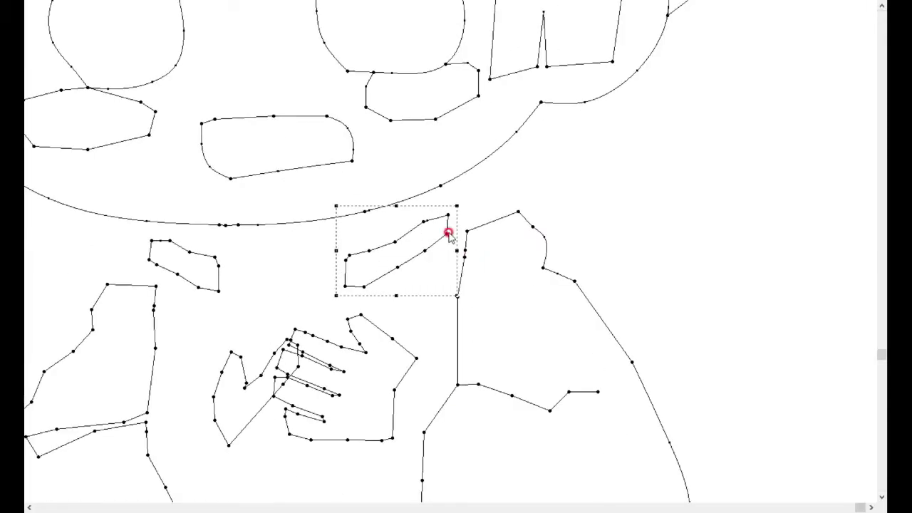
scroll(427, 246, "down", 1)
Fit the small collar piece, hand, left arm and lower torso into place
left_click_drag(342, 247, 443, 255)
left_click_drag(463, 320, 482, 350)
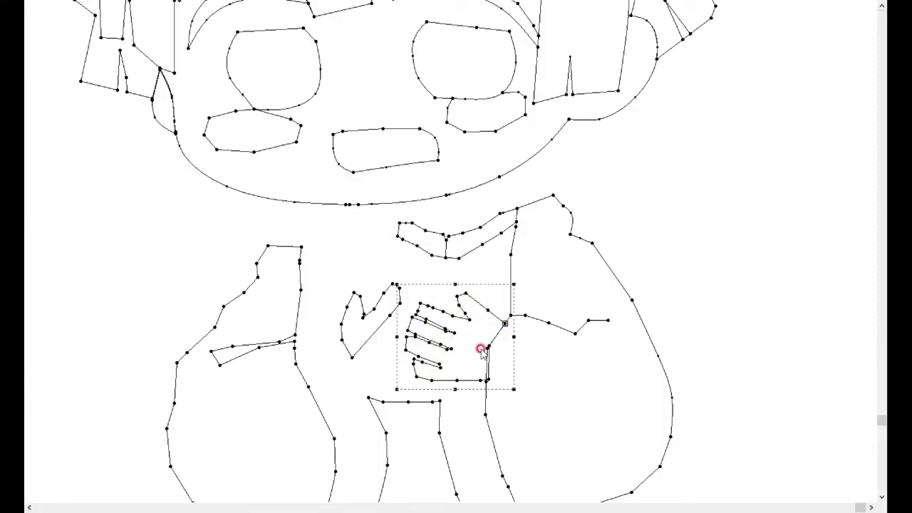
left_click_drag(380, 357, 431, 320)
left_click_drag(295, 344, 392, 318)
scroll(386, 342, "down", 2)
left_click_drag(463, 356, 492, 335)
scroll(450, 254, "down", 2)
scroll(450, 254, "down", 2)
Select all the body pieces together and shift them up-right under the head
left_click_drag(564, 159, 349, 307)
scroll(449, 249, "up", 2)
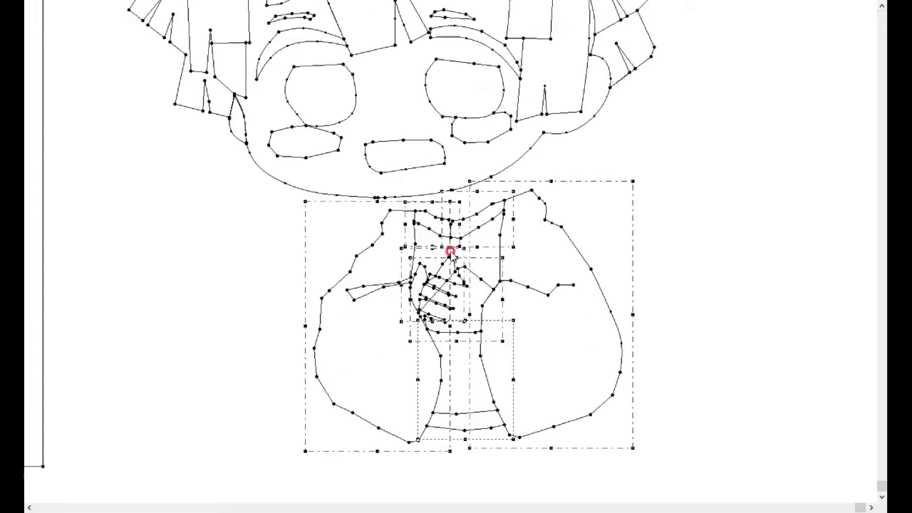
scroll(432, 203, "up", 1)
left_click_drag(453, 183, 496, 159)
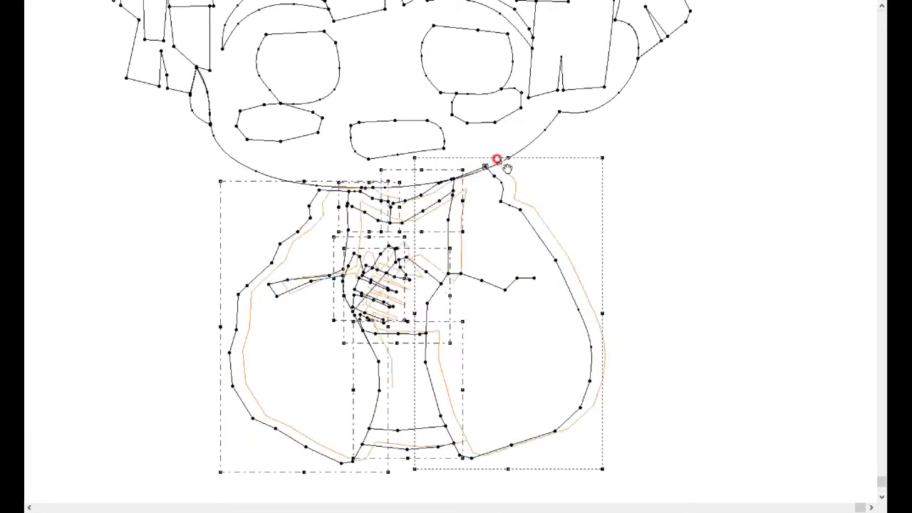
scroll(501, 210, "down", 3)
scroll(377, 266, "up", 2)
scroll(538, 411, "up", 1)
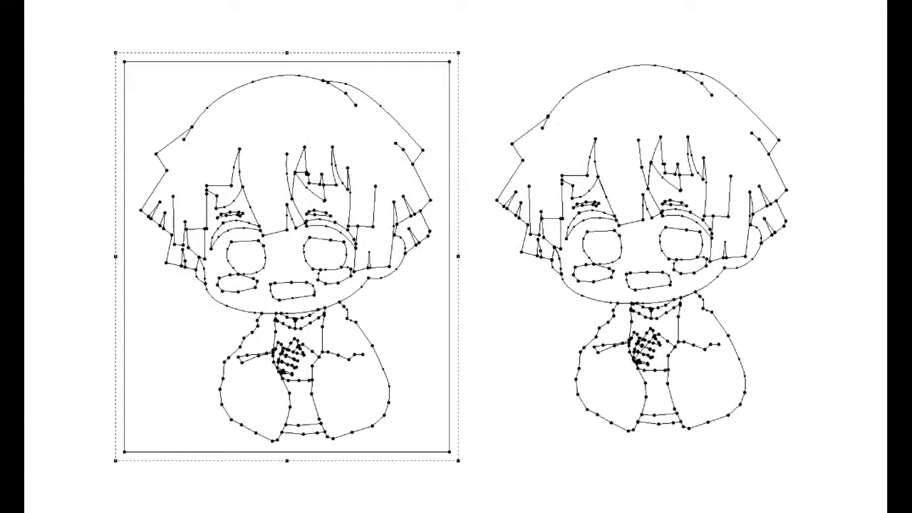
Hide the anchor points on every path and select the face and hair shape
key("space")
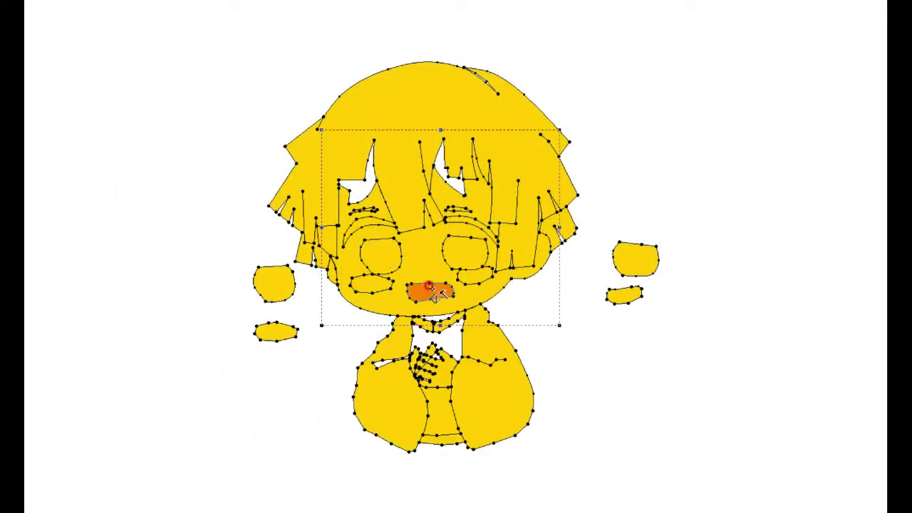
right_click(511, 308)
left_click(526, 275)
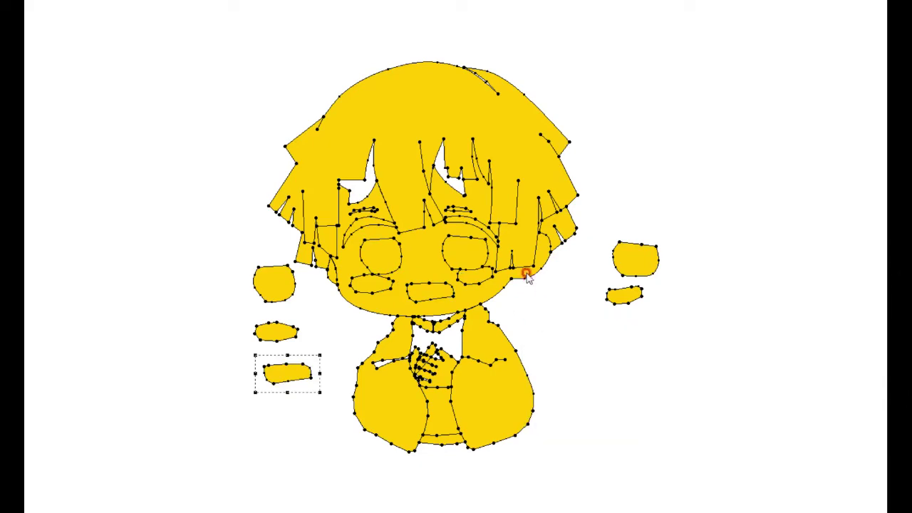
left_click(362, 218)
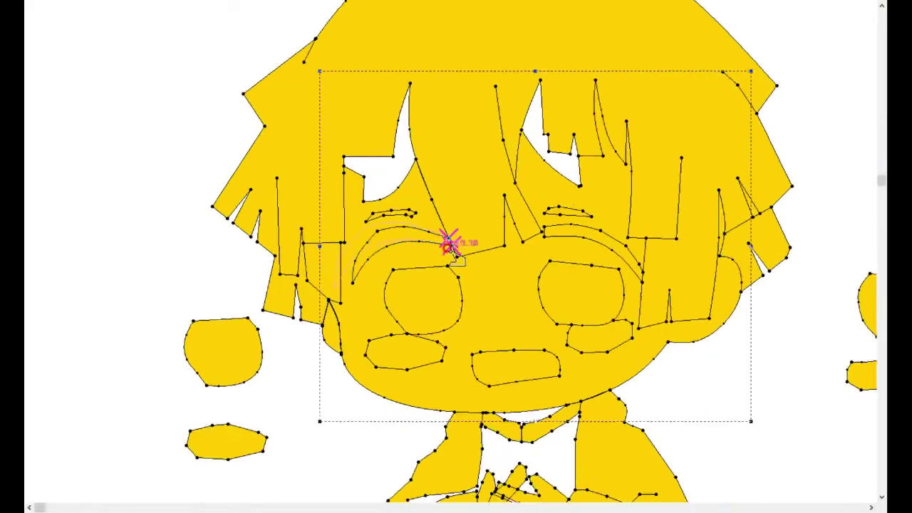
Finish the cutting curves around each eyebrow arc with 그리기 완료
right_click(389, 223)
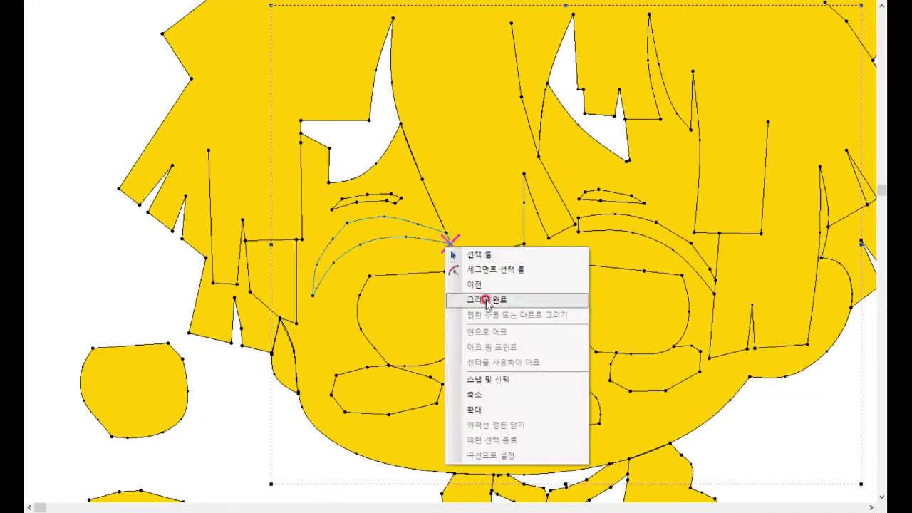
left_click(405, 232)
scroll(427, 246, "up", 2)
scroll(441, 245, "up", 2)
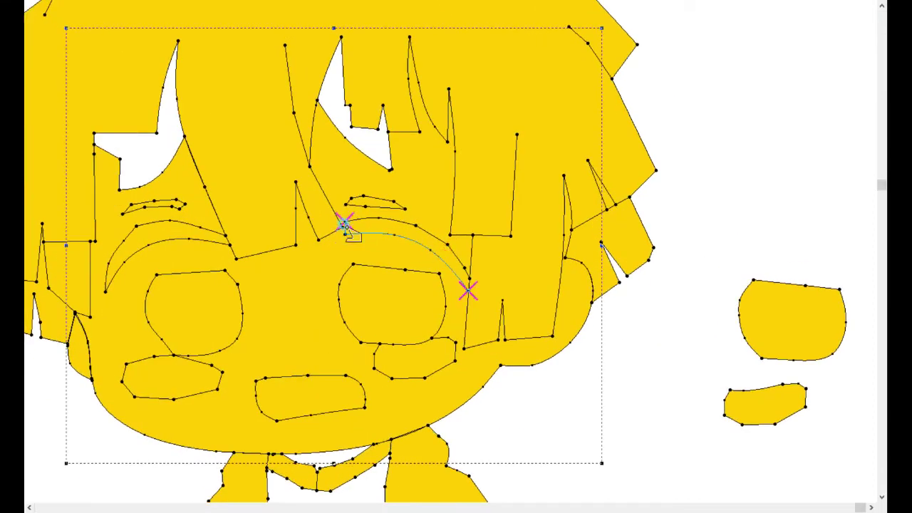
right_click(456, 272)
scroll(569, 242, "down", 2)
left_click(672, 224)
scroll(399, 231, "up", 3)
right_click(443, 231)
left_click(443, 232)
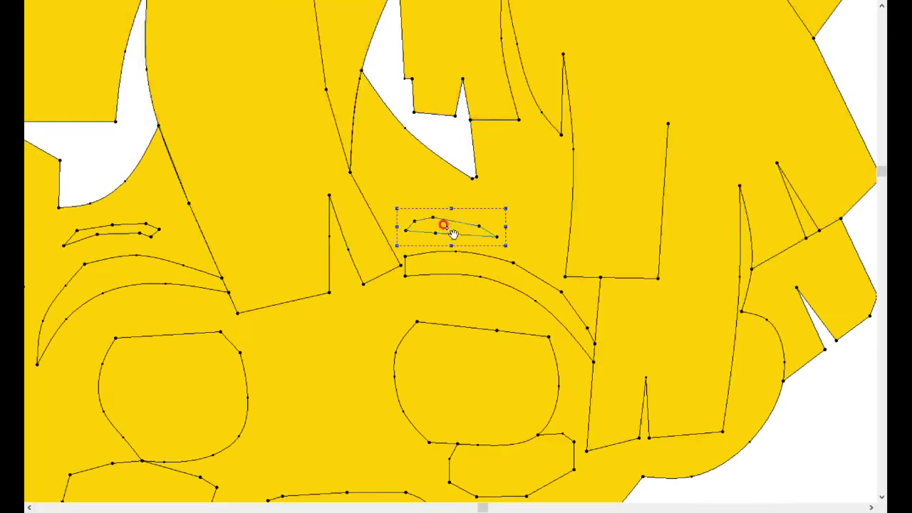
Move the separated eyebrow shape off the face to the left side
scroll(452, 230, "down", 3)
scroll(450, 254, "up", 1)
scroll(450, 254, "up", 1)
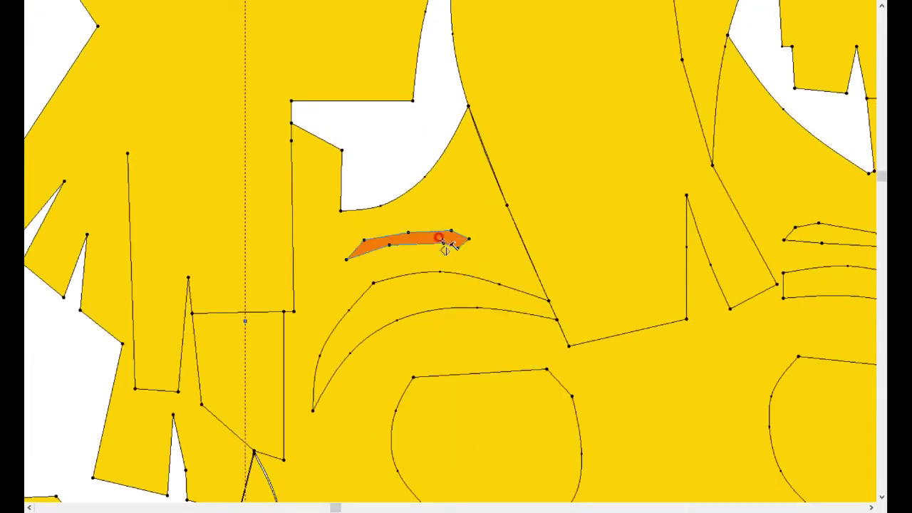
scroll(448, 249, "down", 1)
left_click_drag(448, 249, 173, 254)
right_click(173, 255)
scroll(406, 378, "down", 3)
scroll(410, 385, "up", 1)
Select the chest, jacket-bottom and large face shapes
left_click(405, 402)
left_click(410, 439)
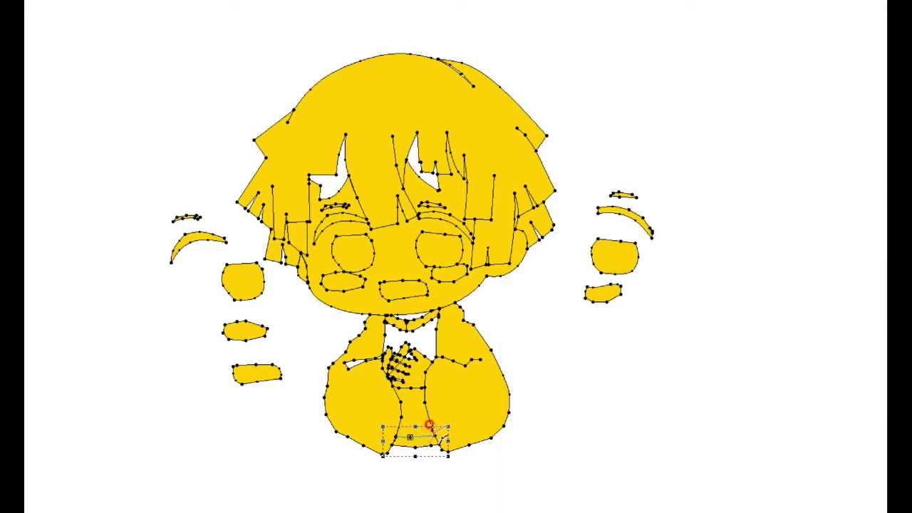
left_click(344, 257)
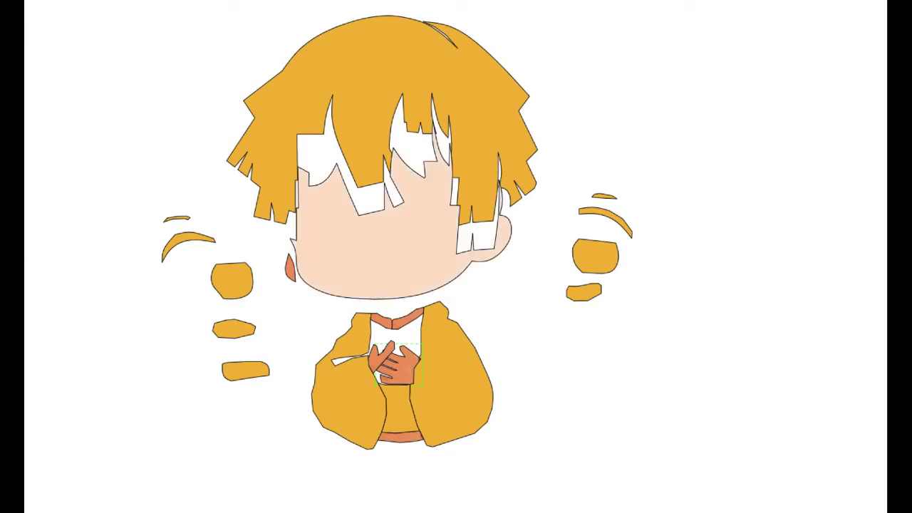
Fill both eyes greyish-tan, reset the blush shapes to white, and show all path outlines
left_click(429, 333)
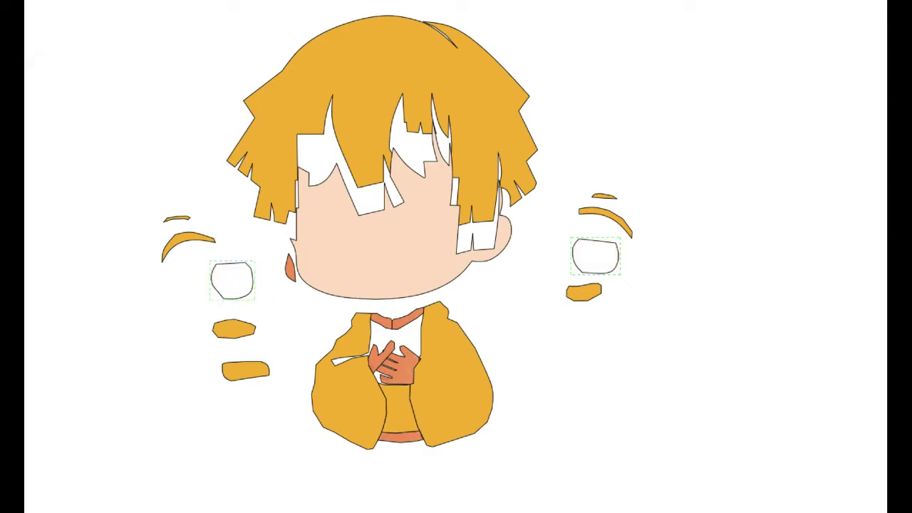
left_click(53, 284)
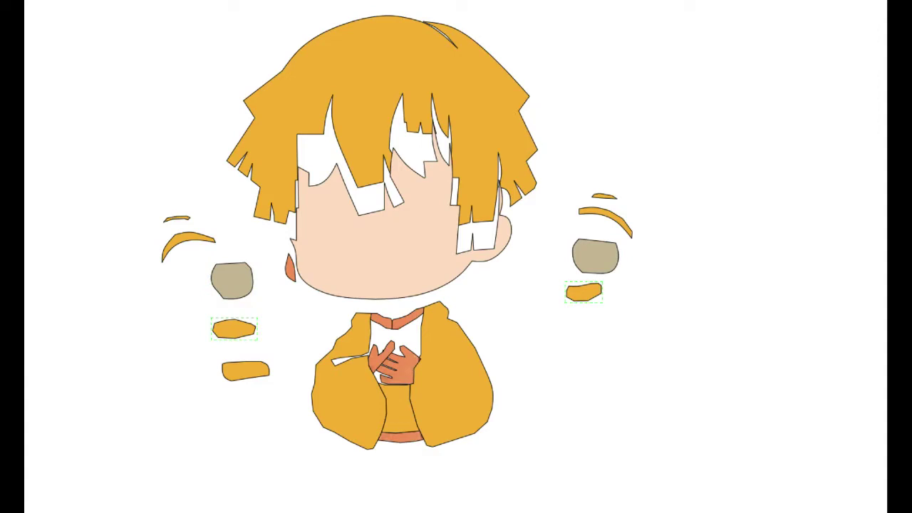
key("d")
left_click(246, 302)
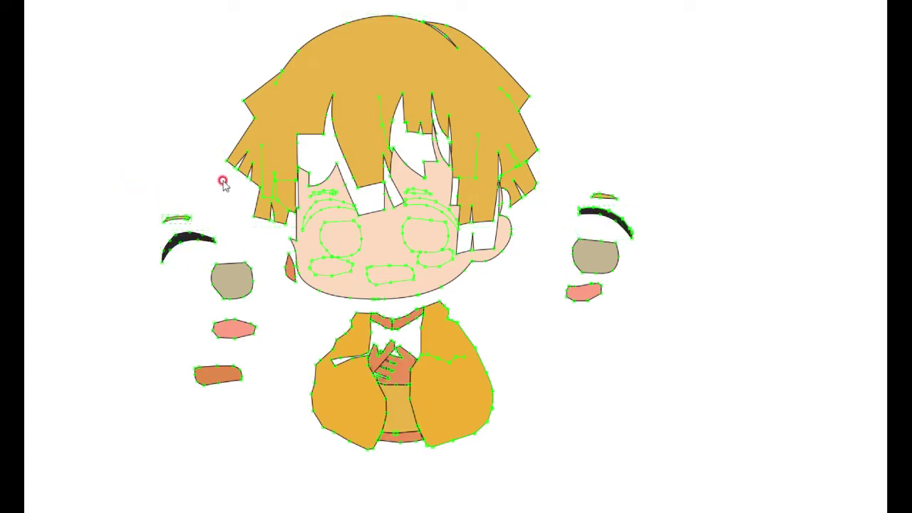
Lower the hair, duplicate the two white hair-gap pieces and fill them yellow-orange
left_click_drag(356, 189, 318, 234)
right_click(320, 169)
left_click(341, 167)
left_click(397, 145)
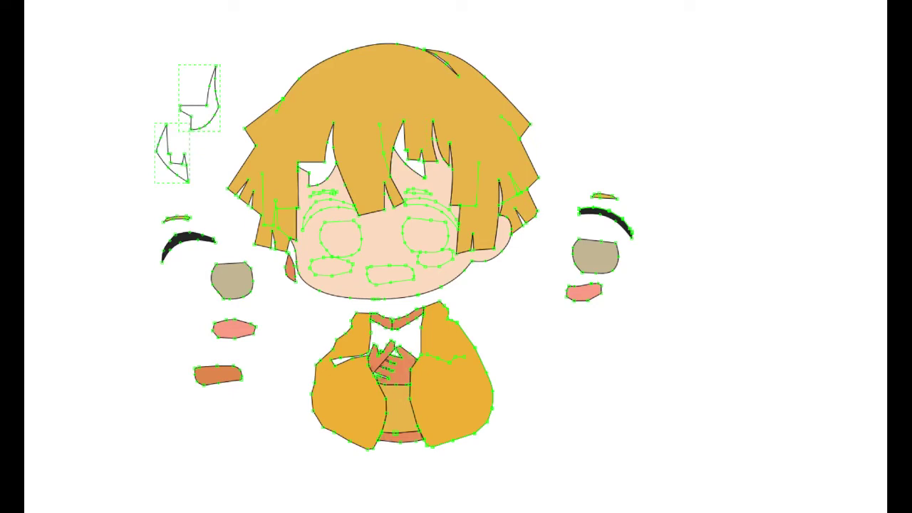
left_click(108, 223)
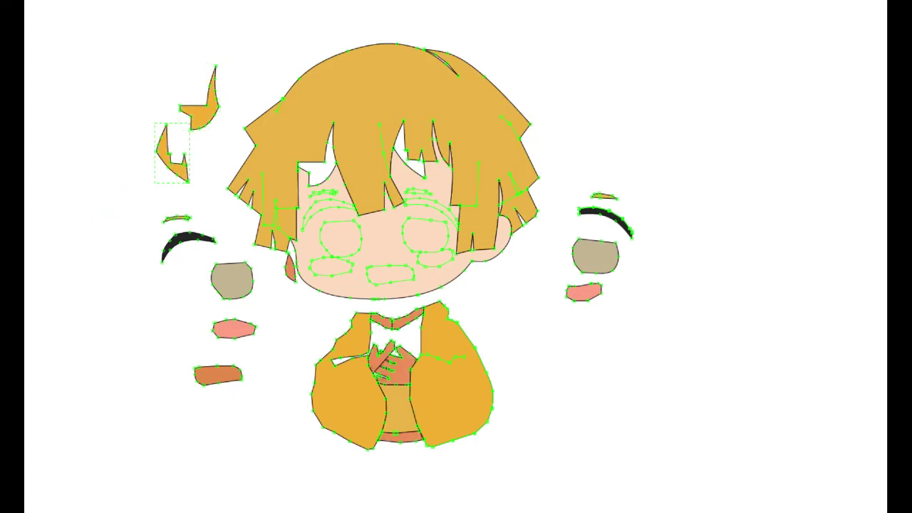
left_click(151, 95)
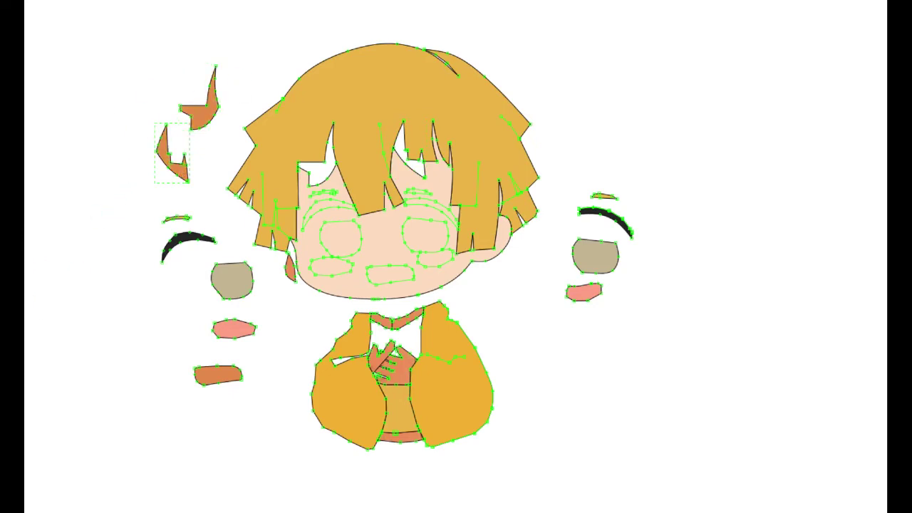
left_click(107, 203)
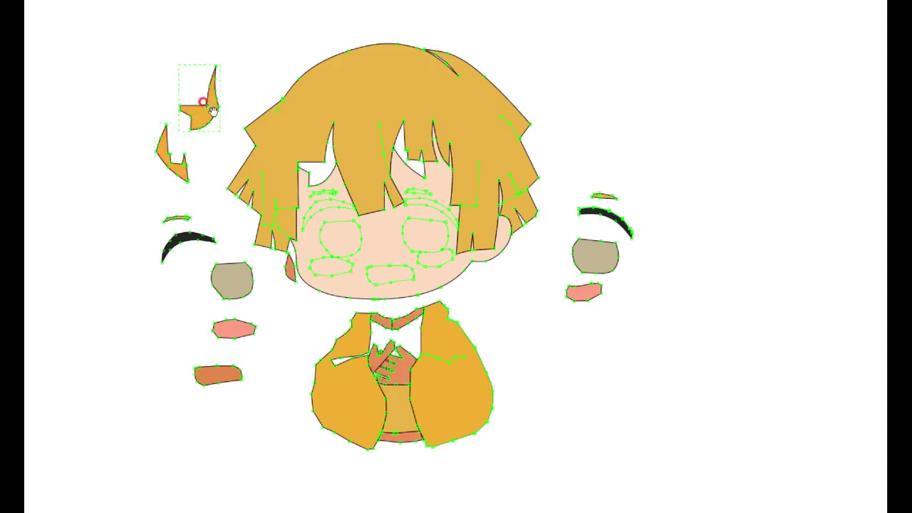
Drop the orange pieces into the hair and fringe, then place eyelashes, eyes and blush on the face
left_click_drag(204, 103, 271, 188)
left_click_drag(172, 165, 407, 163)
mouse_move(213, 246)
left_mouse_down()
mouse_move(356, 210)
mouse_move(349, 214)
left_mouse_up()
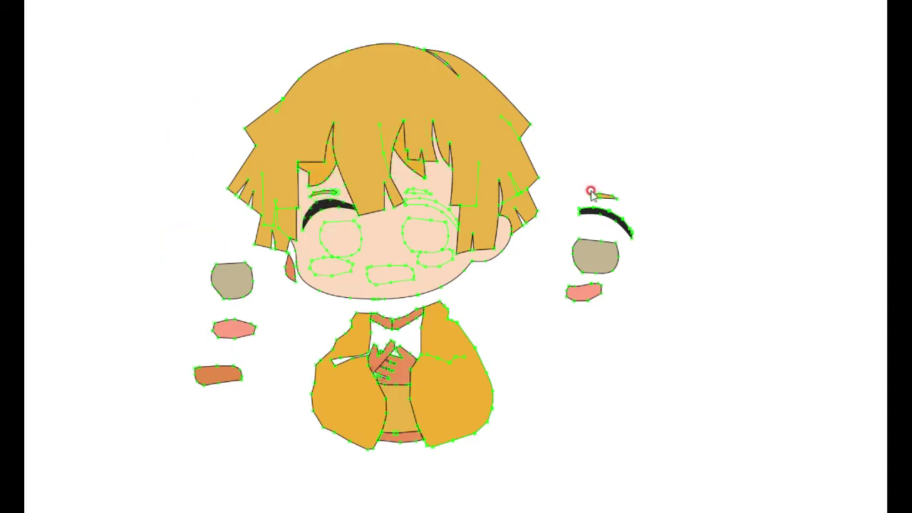
mouse_move(410, 212)
left_mouse_down()
mouse_move(426, 206)
mouse_move(416, 227)
left_mouse_up()
left_click_drag(231, 279, 347, 226)
mouse_move(253, 331)
left_mouse_down()
mouse_move(354, 267)
mouse_move(372, 281)
left_mouse_up()
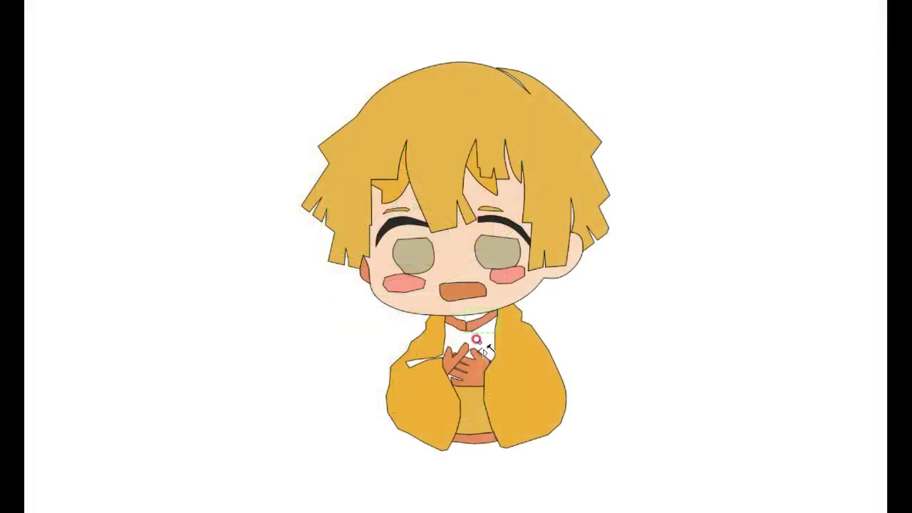
right_click(485, 342)
left_click(483, 337)
right_click(493, 343)
left_click(405, 326)
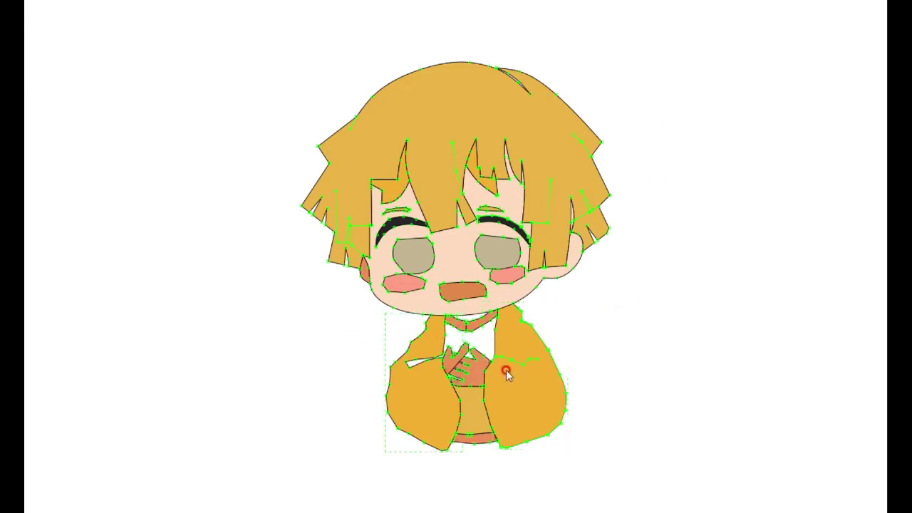
scroll(505, 372, "up", 2)
scroll(452, 249, "up", 3)
scroll(455, 256, "down", 5)
scroll(460, 217, "down", 2)
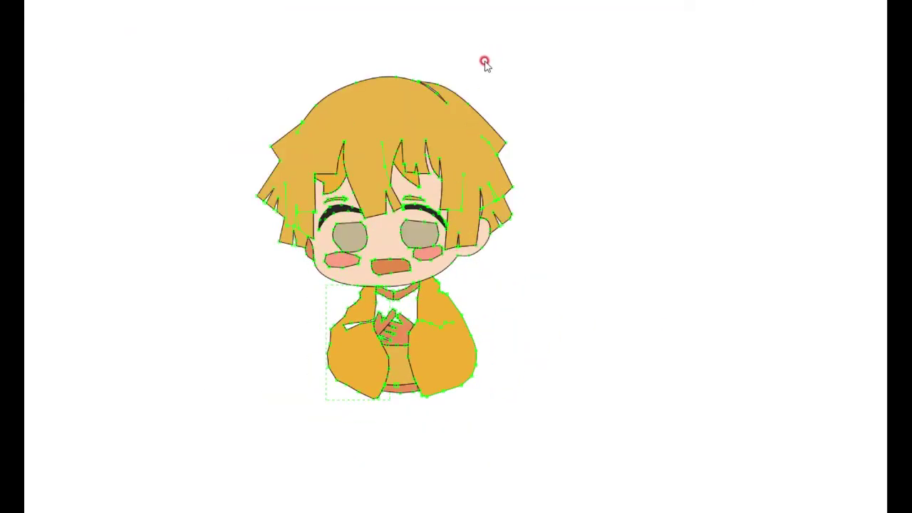
left_click(562, 321)
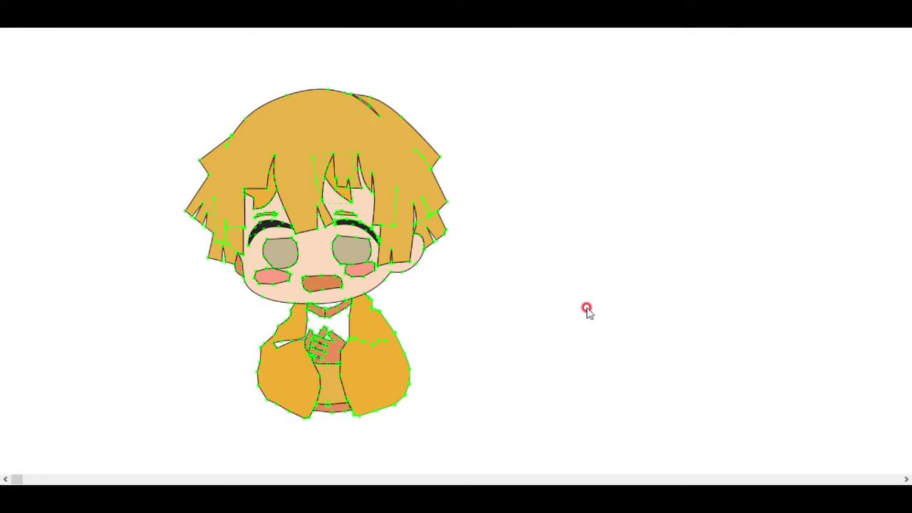
key("ctrl+k")
Check the settings' apply-to dropdown (모두/선택) and keep its current choice
left_click(213, 28)
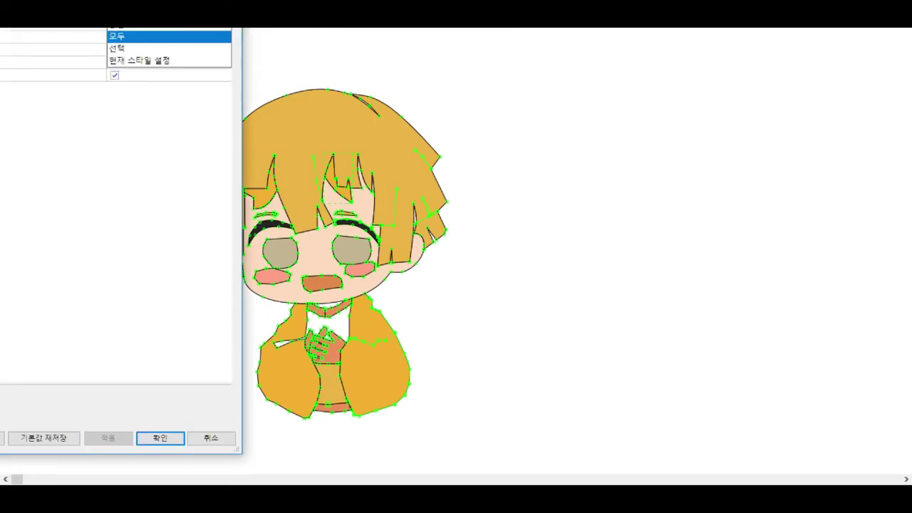
left_click(150, 33)
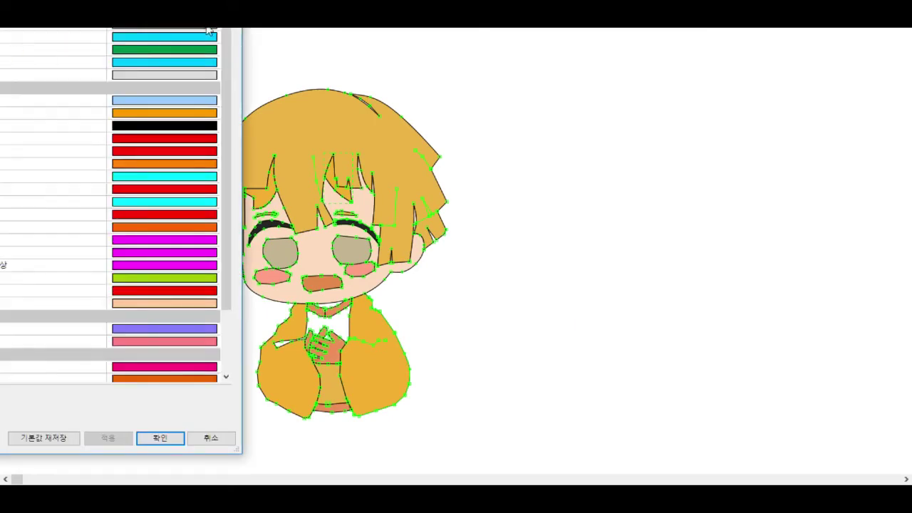